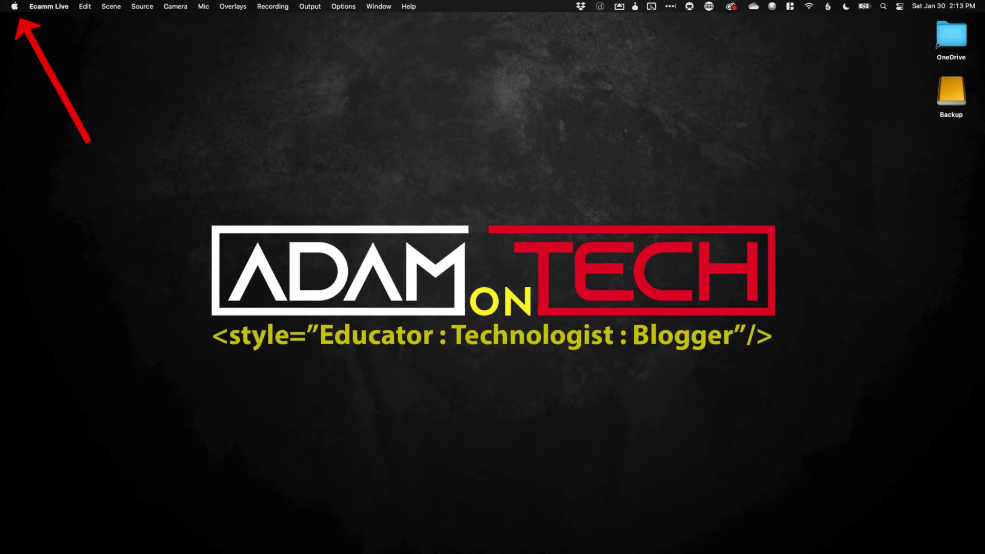
Open System Preferences from the Apple menu.
left_click(14, 6)
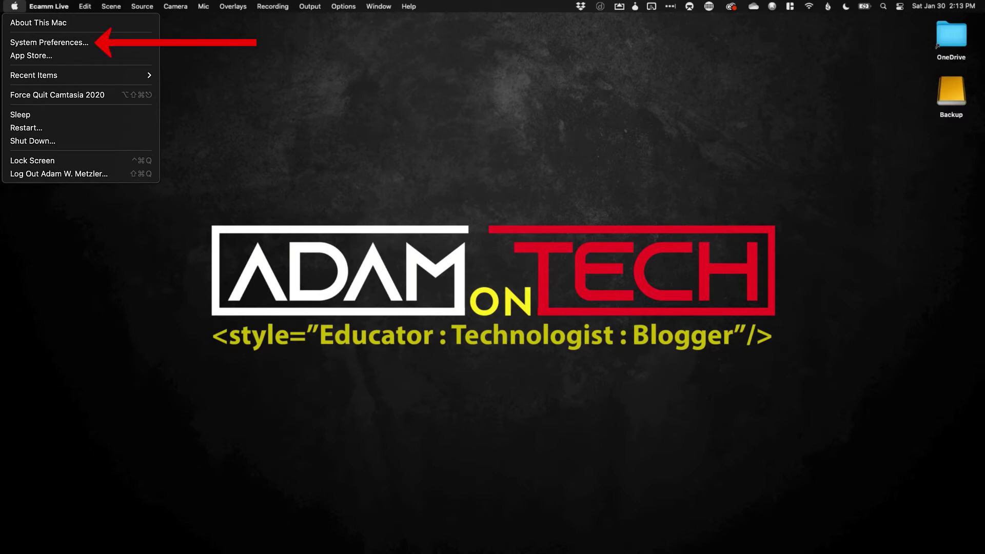
left_click(31, 41)
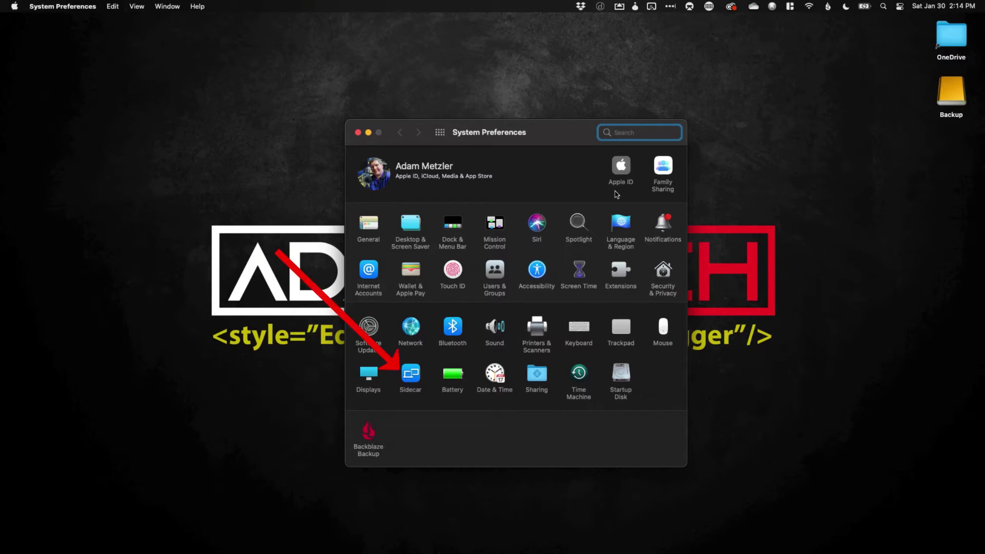
In the Sidecar pane, connect iPad (2) as a second display.
left_click(411, 375)
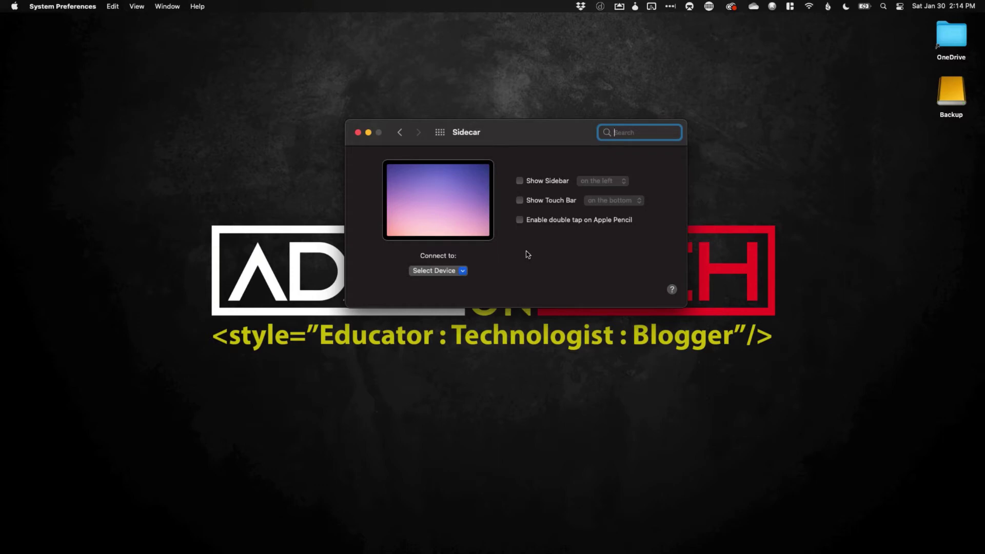
left_click(463, 272)
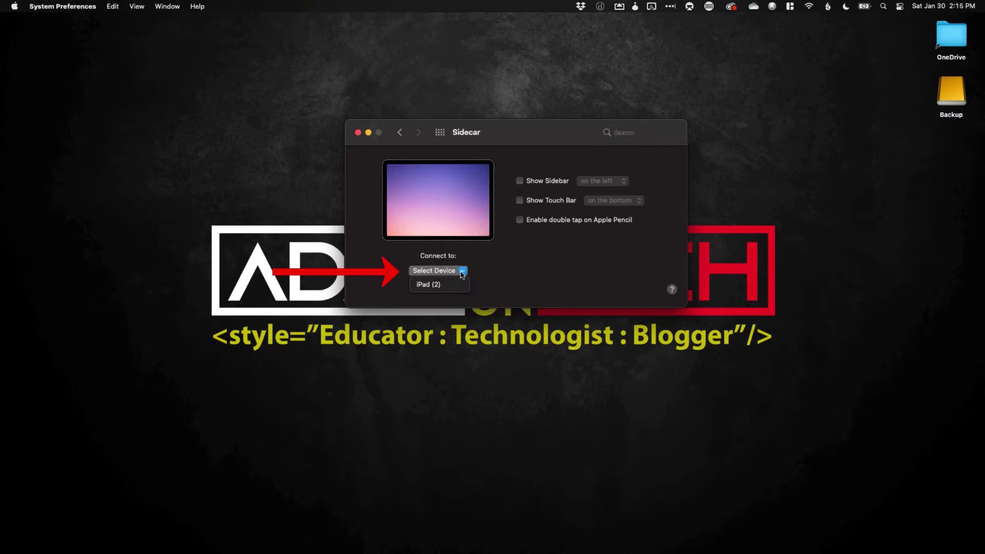
left_click(451, 286)
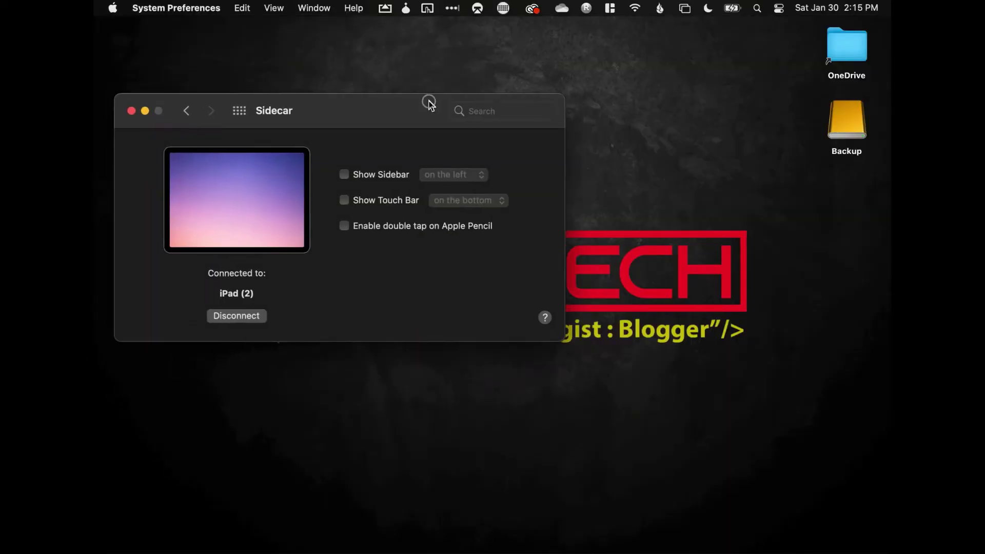
left_click_drag(429, 99, 890, 165)
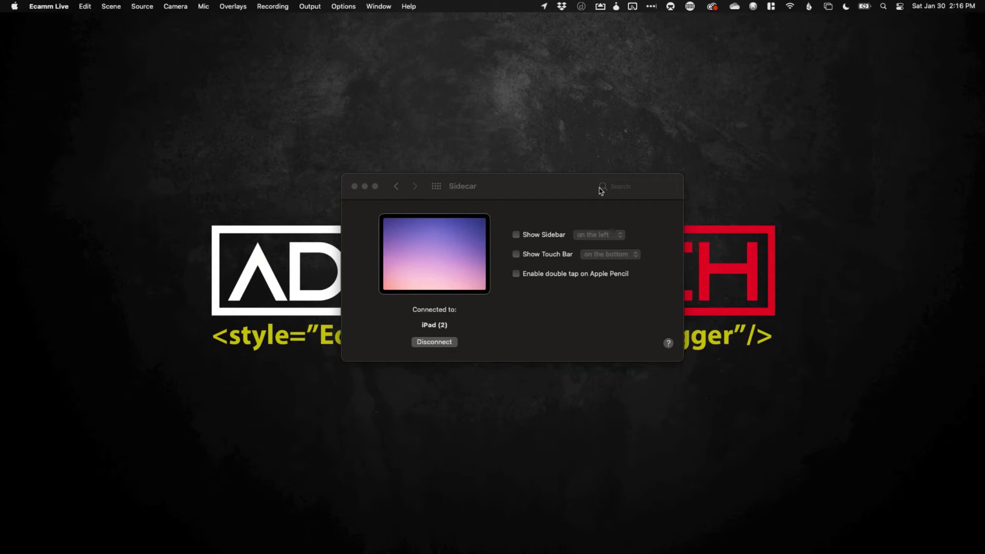
Move the Sidecar settings window up-left and close it.
left_click_drag(557, 188, 0, 148)
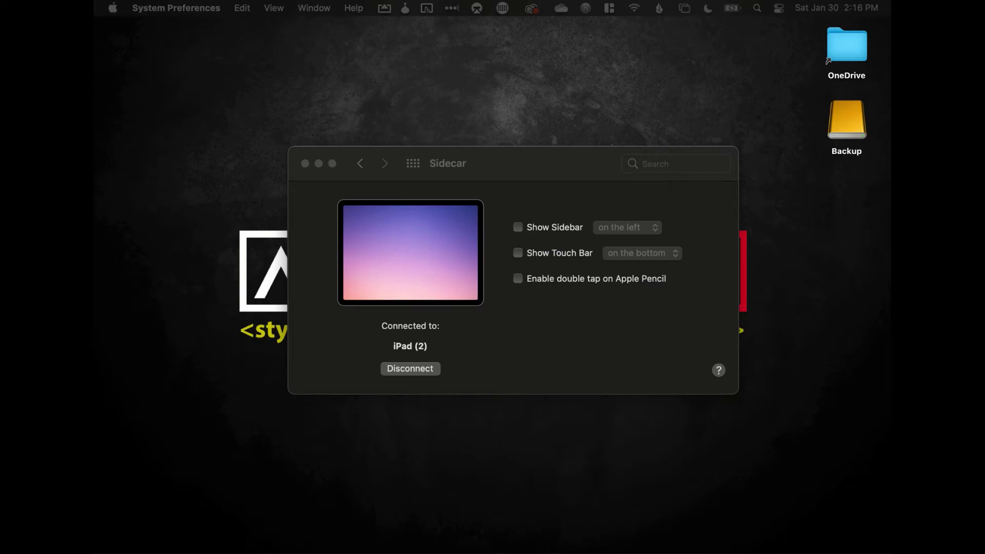
left_click(304, 163)
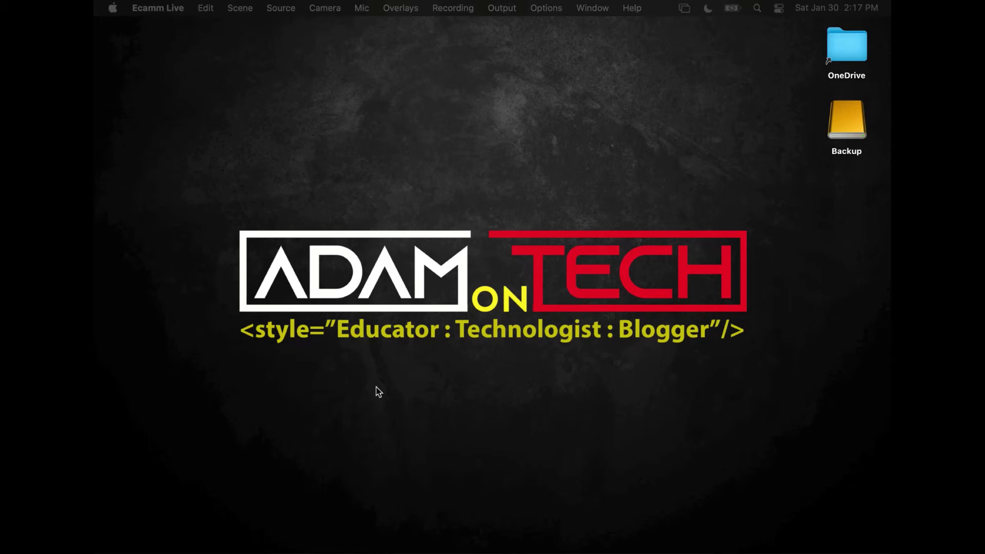
Open the OneDrive desktop folder to the Documents window and settle it centre-left.
left_click(839, 48)
double_click(839, 48)
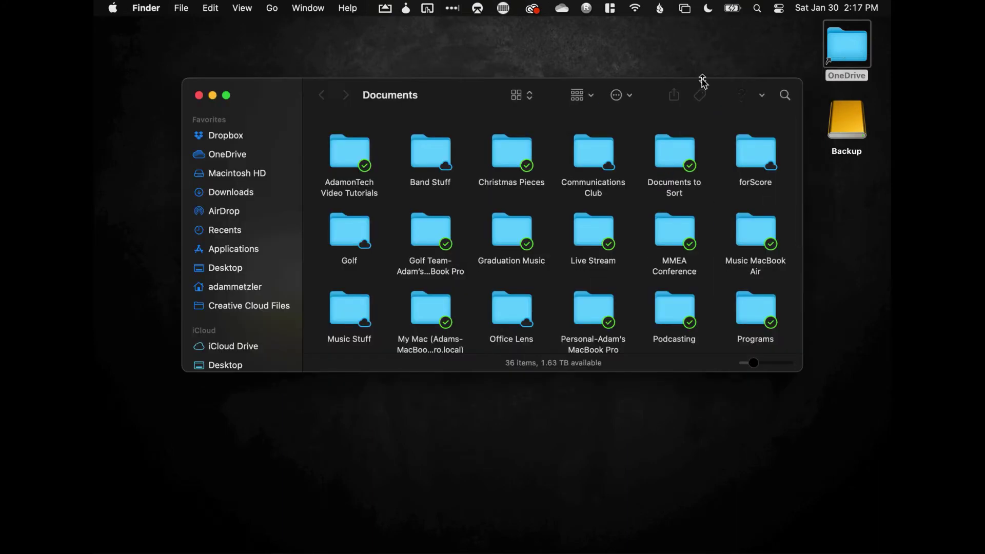
left_click_drag(452, 92, 536, 131)
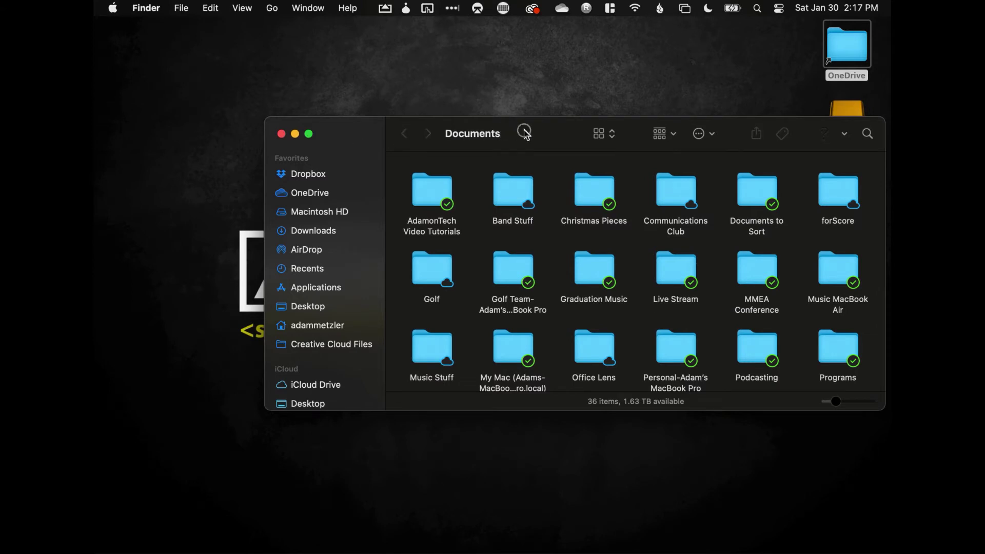
left_click_drag(524, 131, 891, 105)
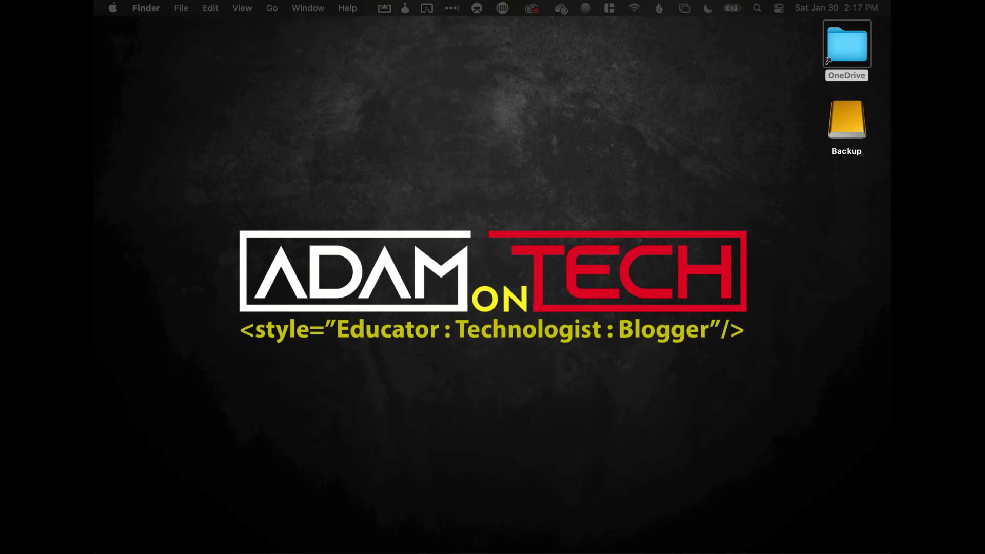
left_click_drag(891, 105, 488, 149)
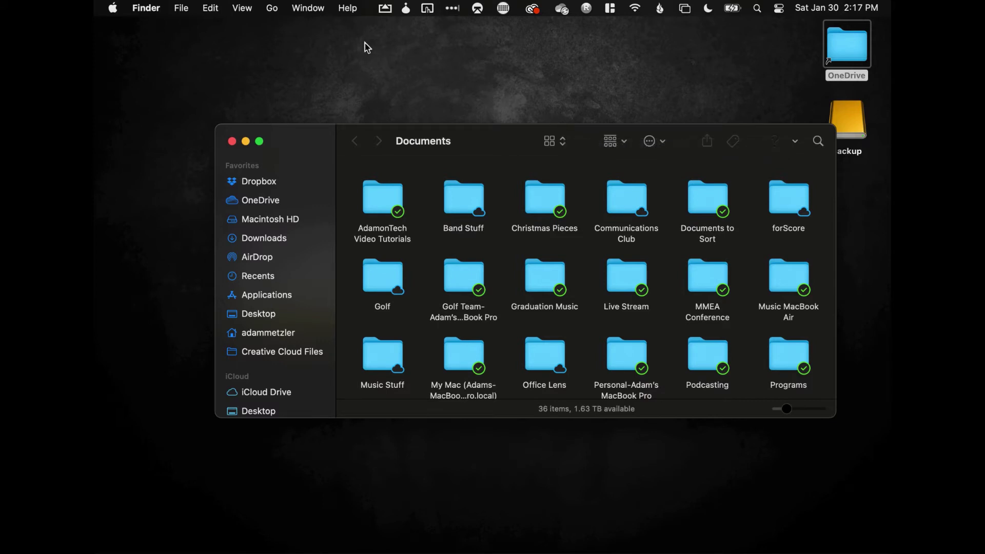
Show the Displays Arrangement of the Mac and iPad in System Preferences.
left_click(117, 9)
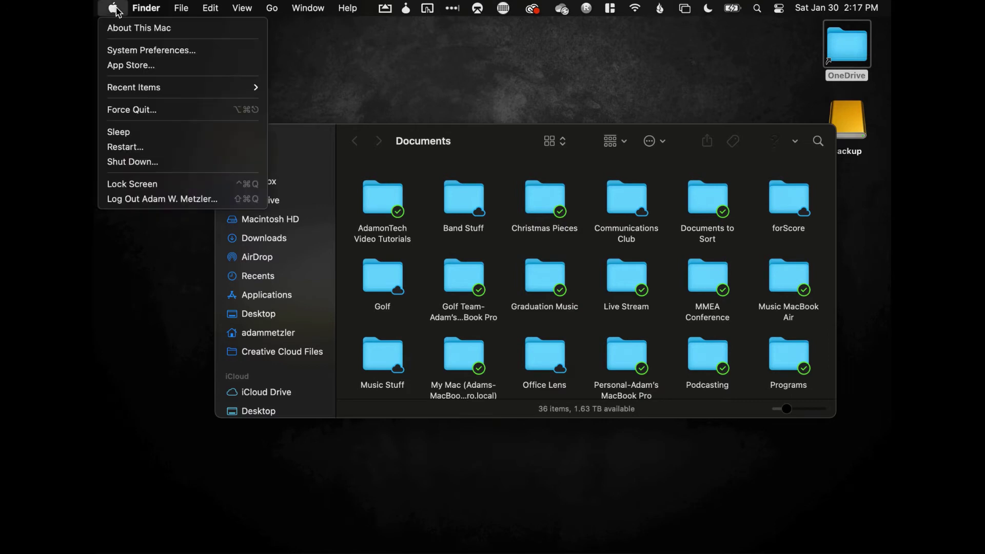
left_click(127, 50)
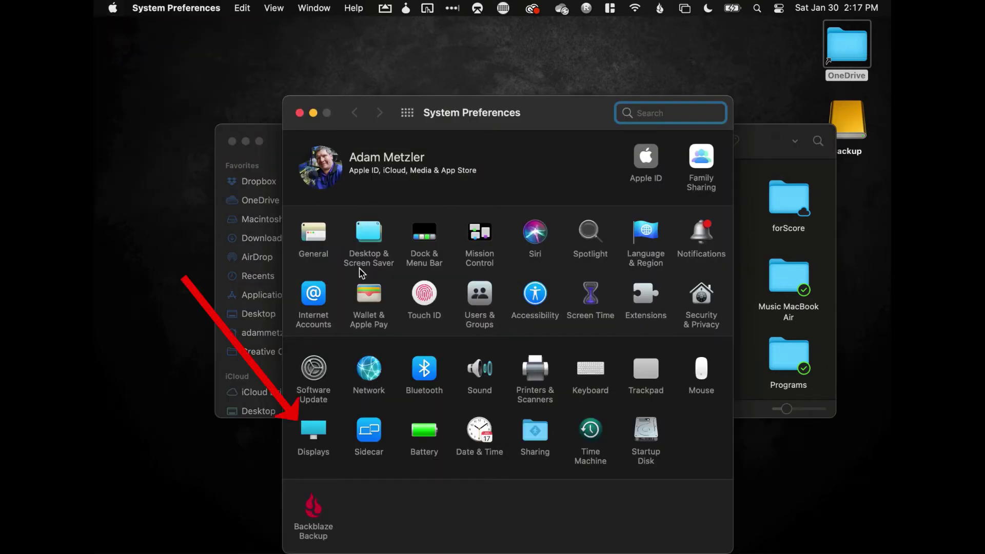
left_click(316, 430)
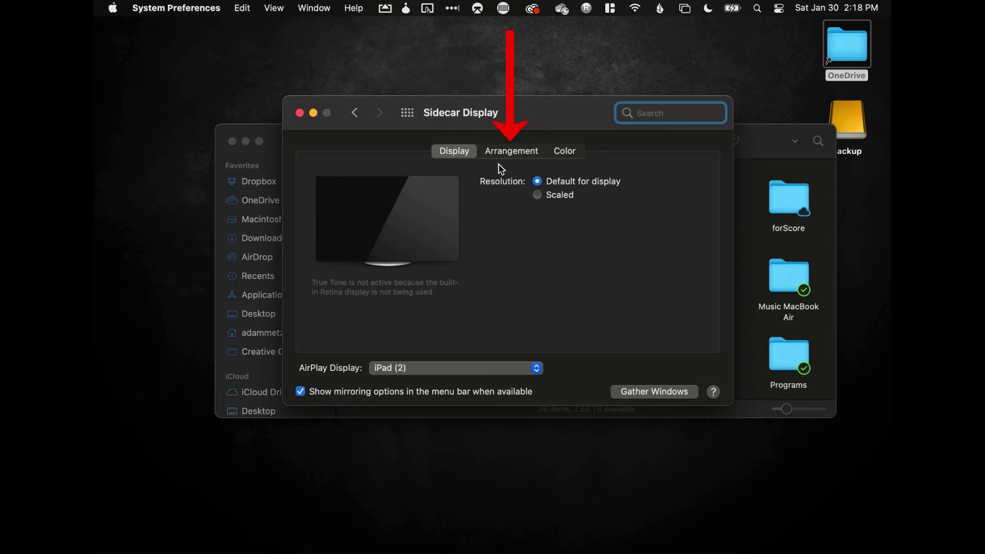
left_click(504, 157)
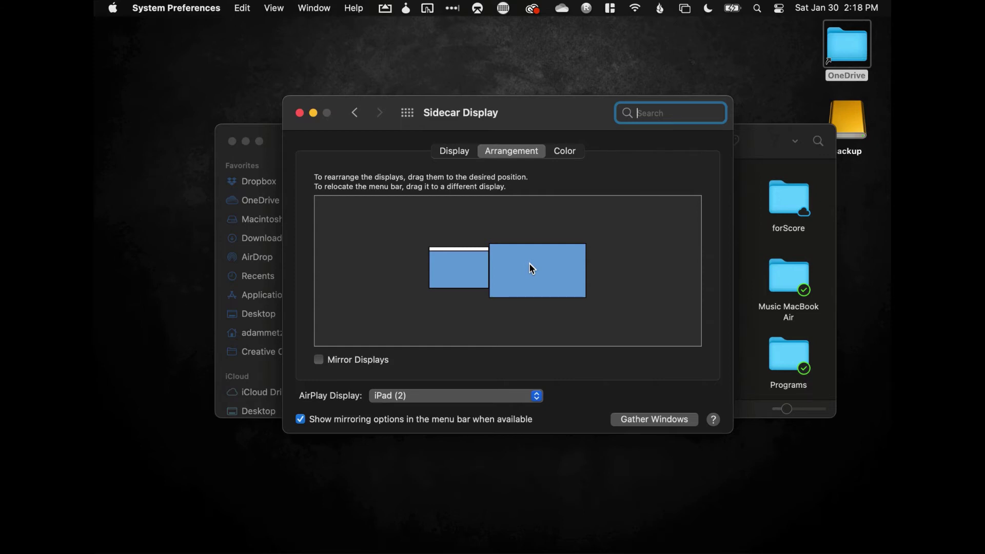
left_click(461, 275)
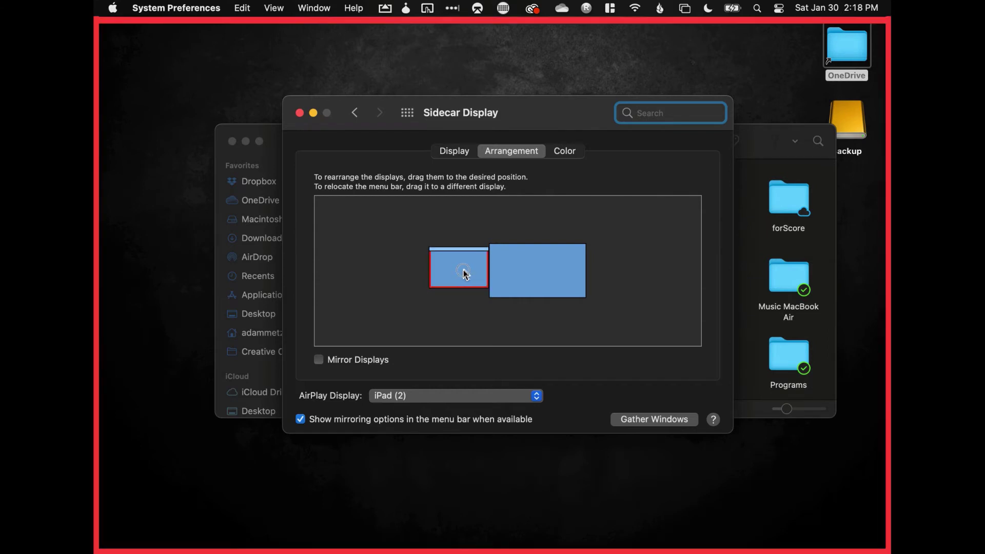
left_click_drag(510, 274, 622, 265)
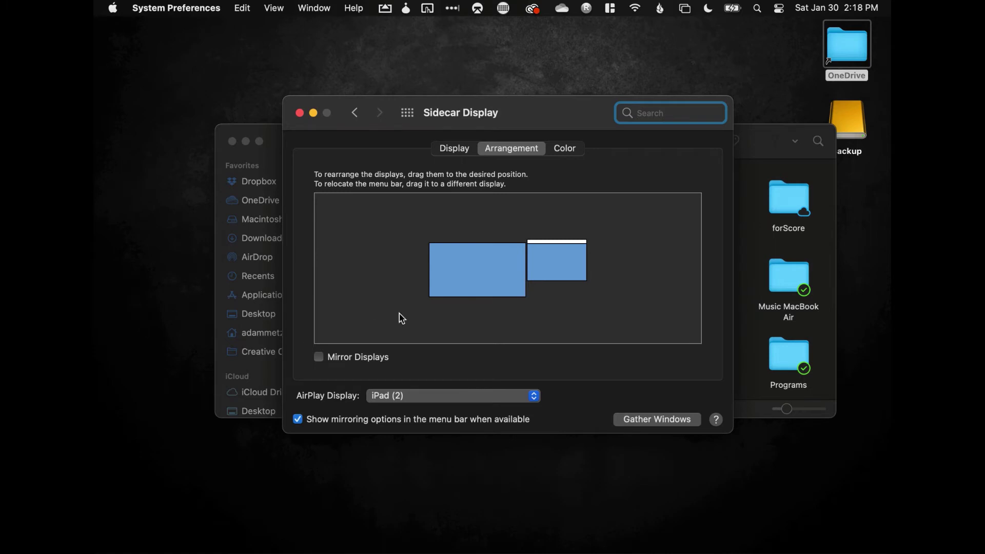
left_click_drag(545, 266, 420, 263)
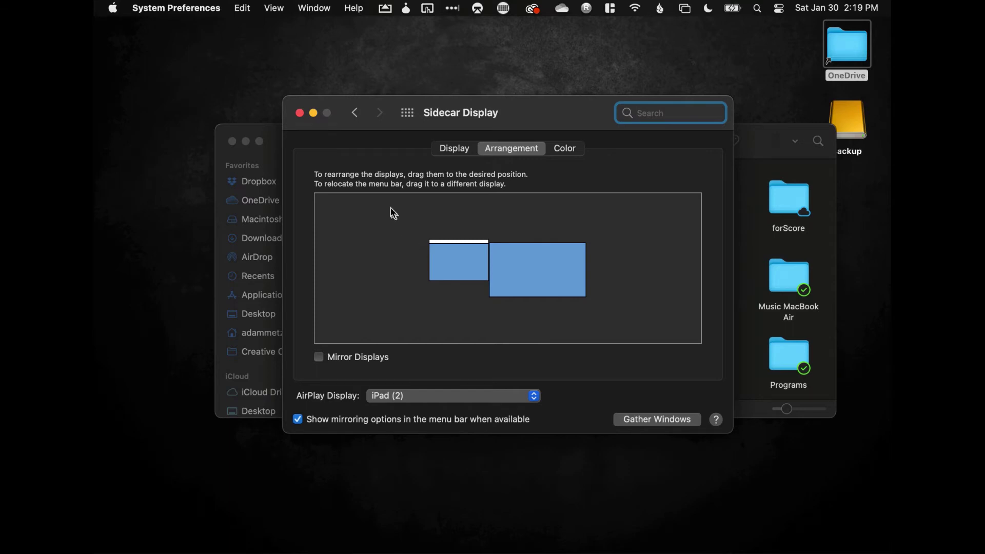
Disconnect the iPad in the Sidecar pane and move the window aside.
left_click(354, 112)
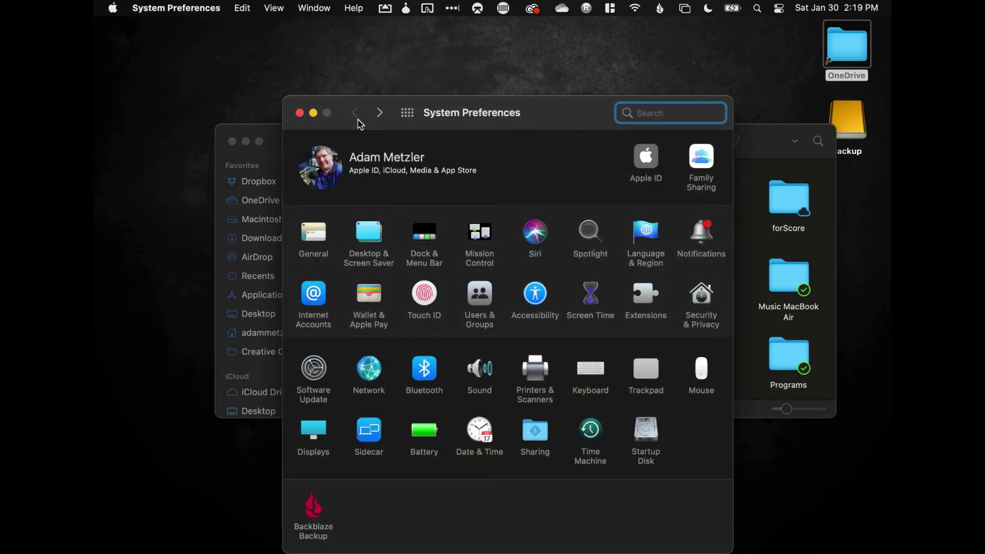
left_click(367, 430)
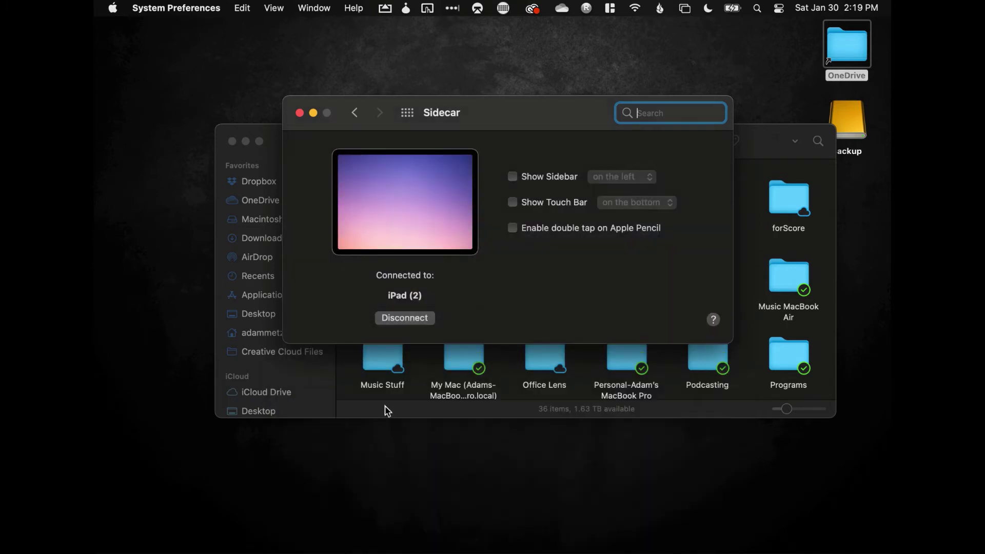
left_click(402, 322)
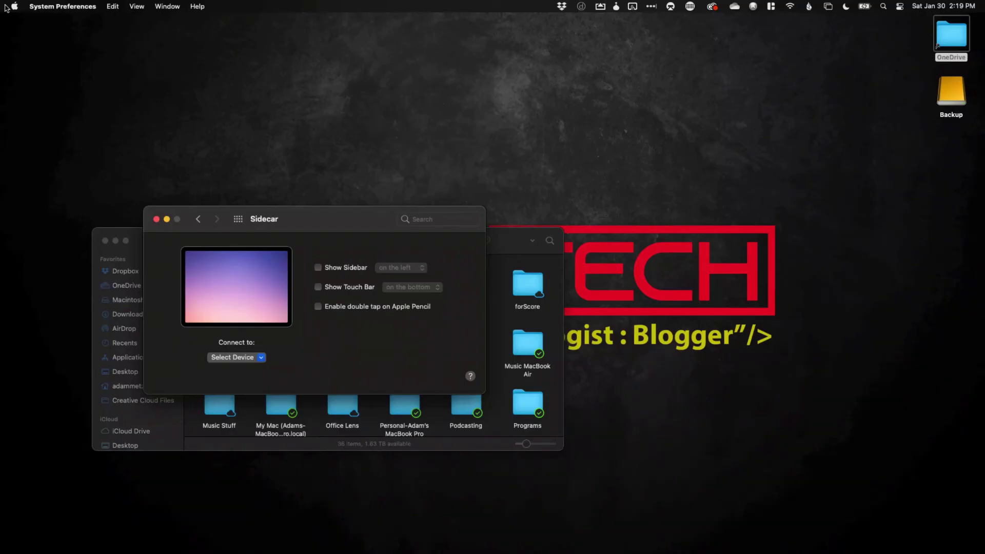
left_click_drag(305, 218, 445, 170)
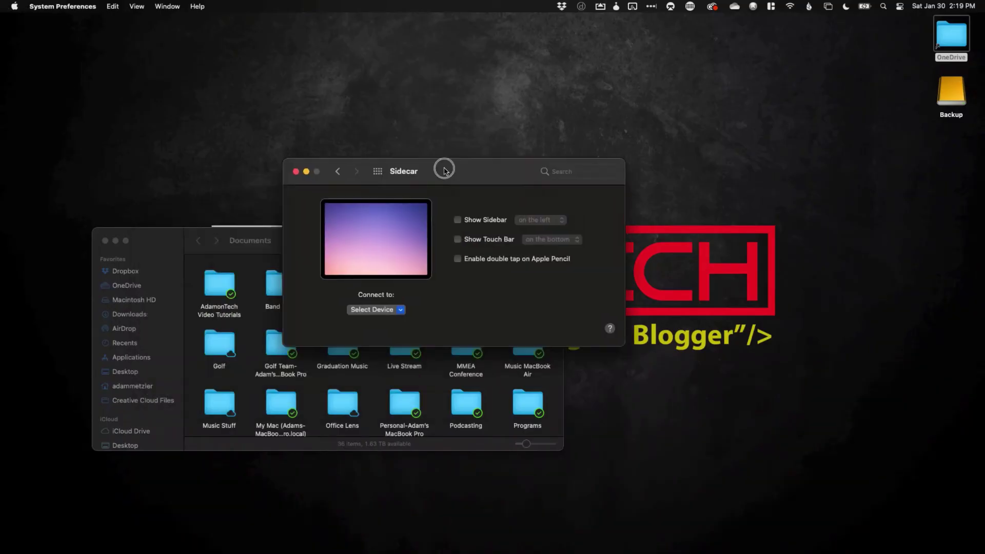
Close the Sidecar preferences window and move the Documents window toward the centre.
left_click(295, 171)
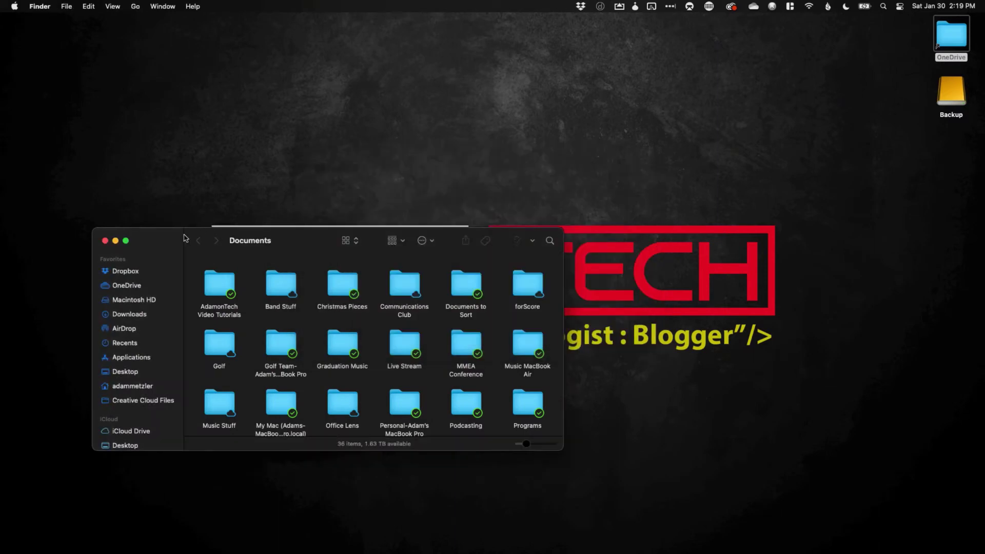
left_click_drag(182, 238, 288, 159)
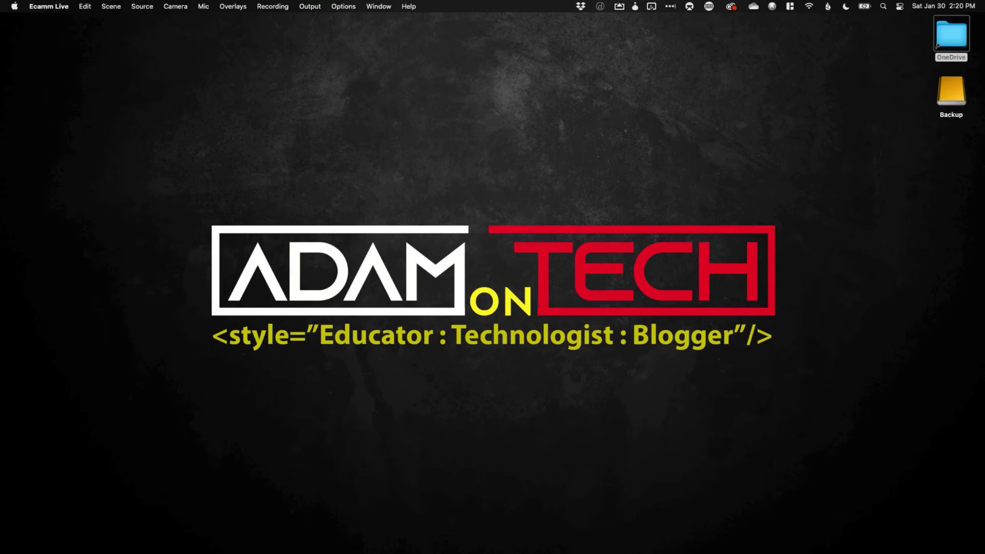
Bring up Safari on the Duet Display page and select its address bar.
mouse_move(427, 533)
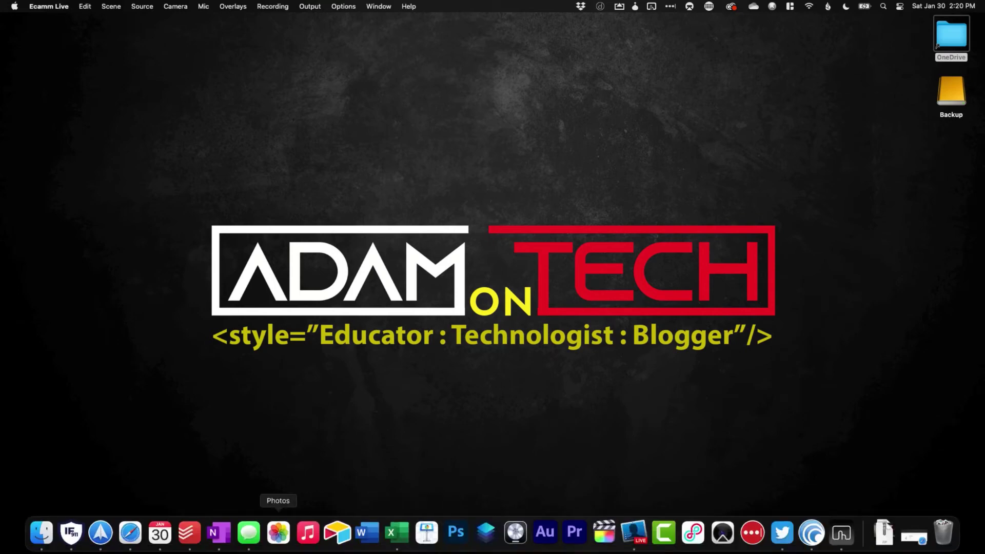
left_click(130, 532)
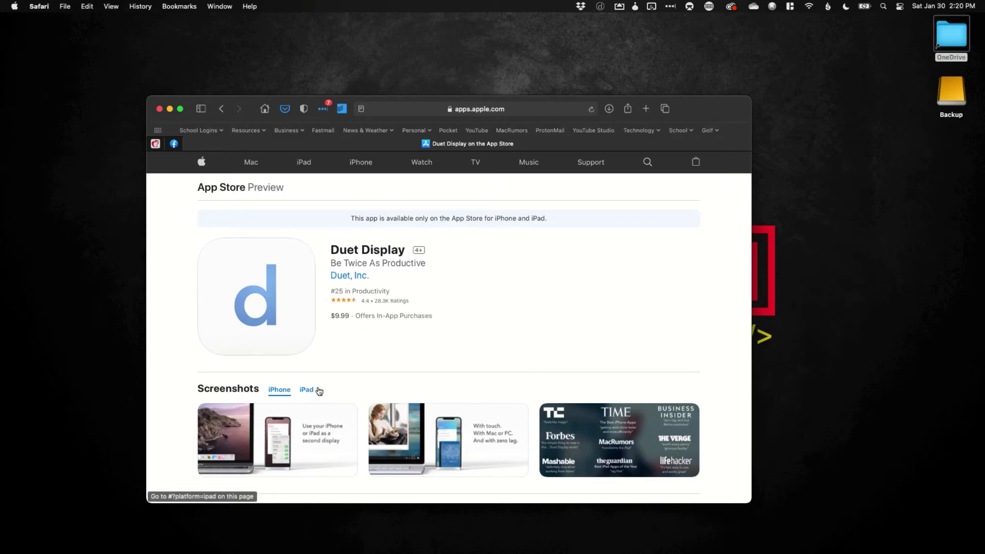
left_click(468, 109)
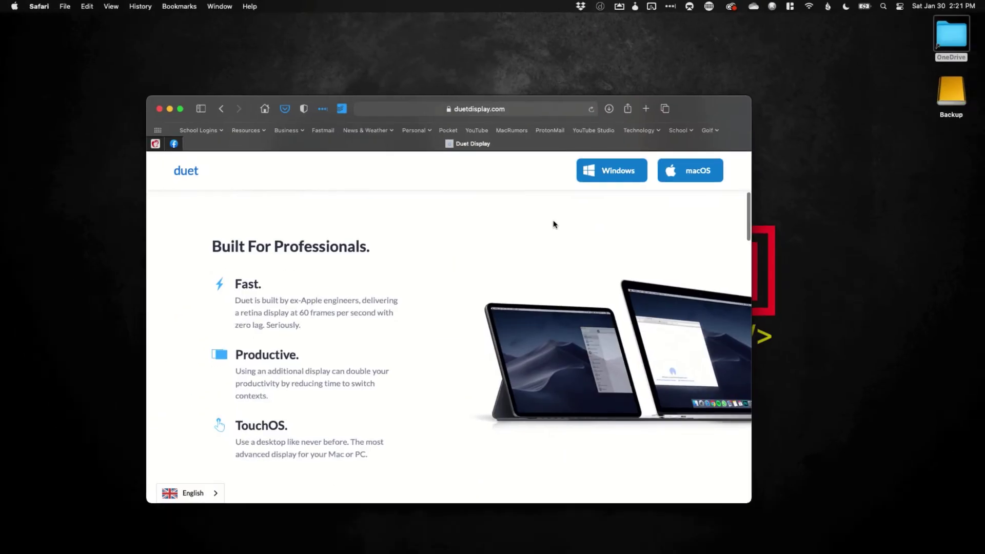
Scroll down the Duet Display site and open the Duet Air page.
scroll(553, 223, "down", 10)
scroll(553, 223, "down", 15)
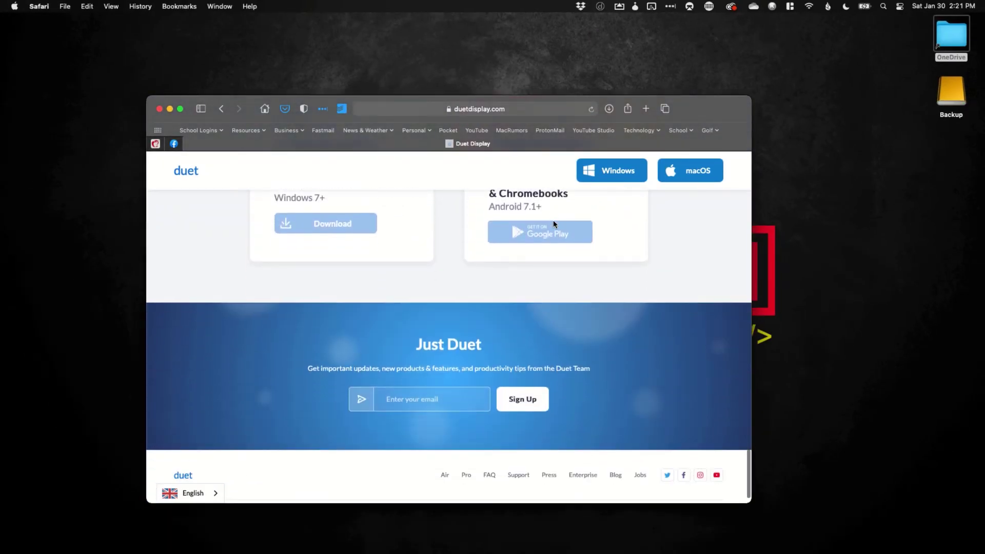
scroll(553, 224, "down", 1)
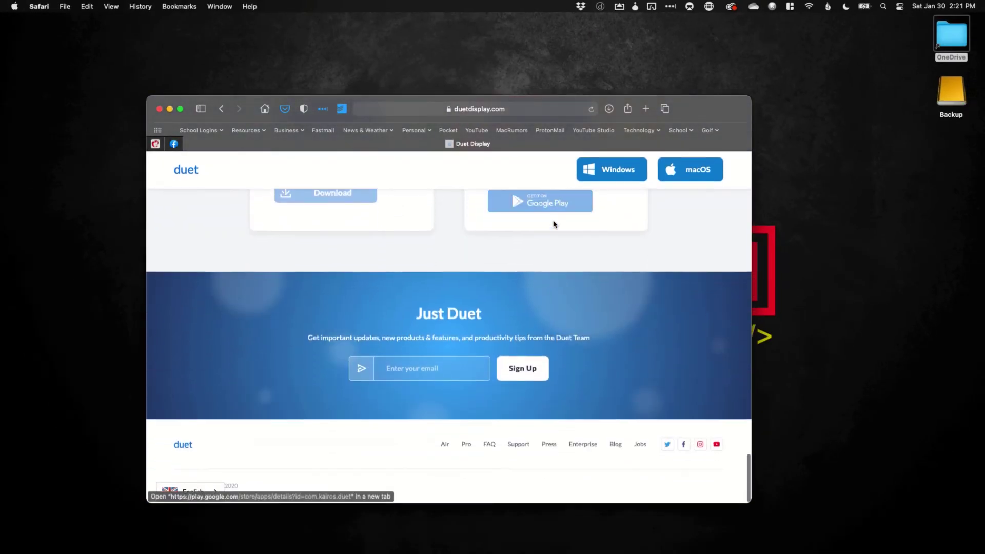
left_click(444, 447)
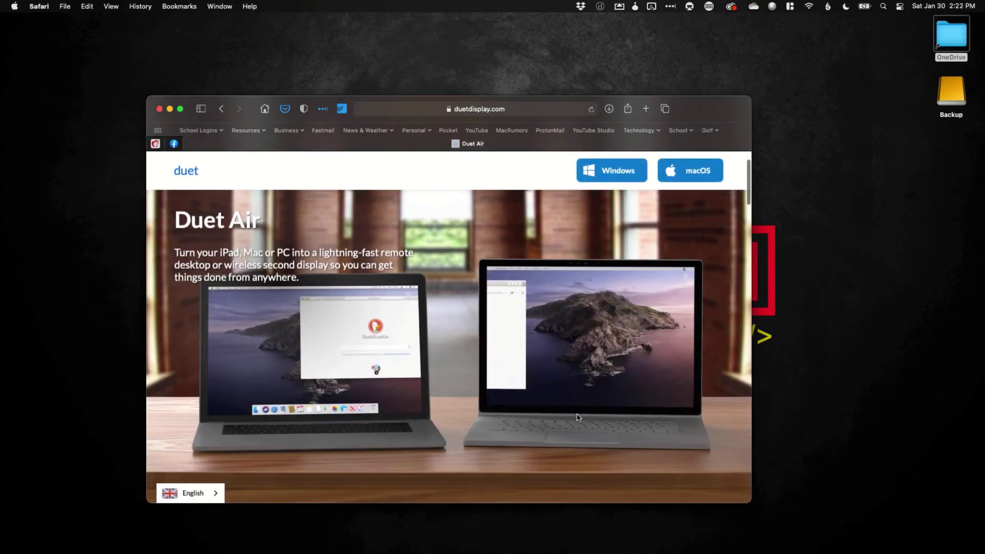
Look through the Duet Pro page, then close the Safari window.
scroll(557, 390, "down", 5)
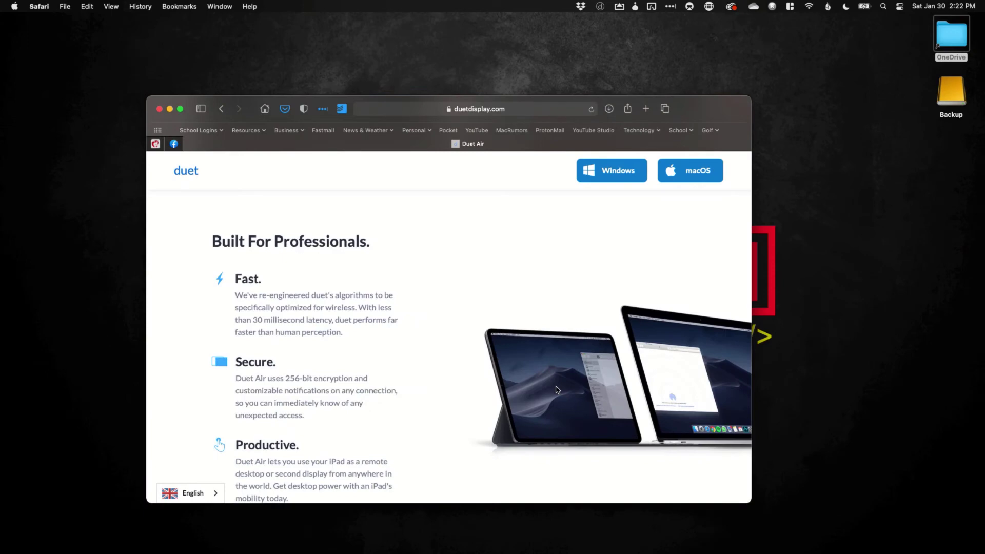
scroll(557, 390, "down", 15)
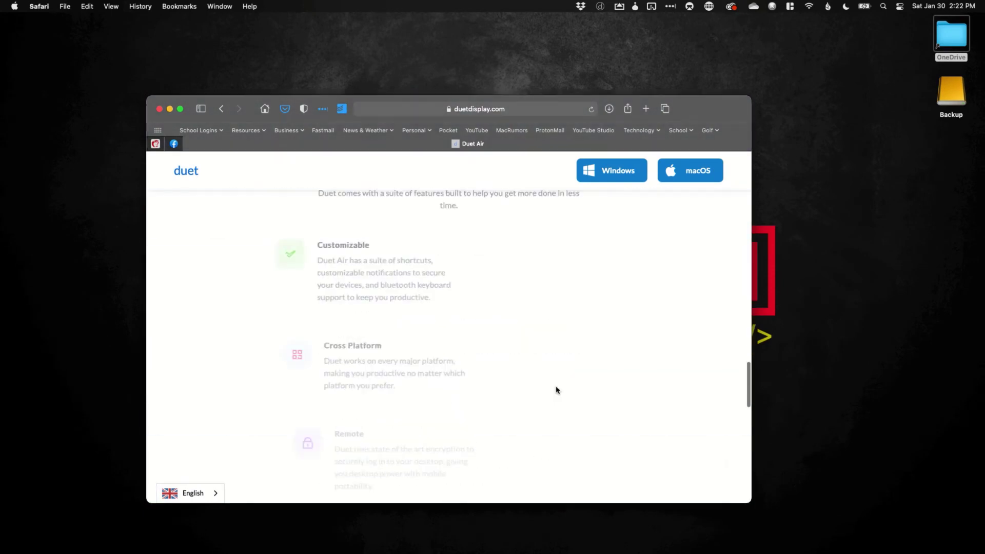
scroll(558, 390, "down", 20)
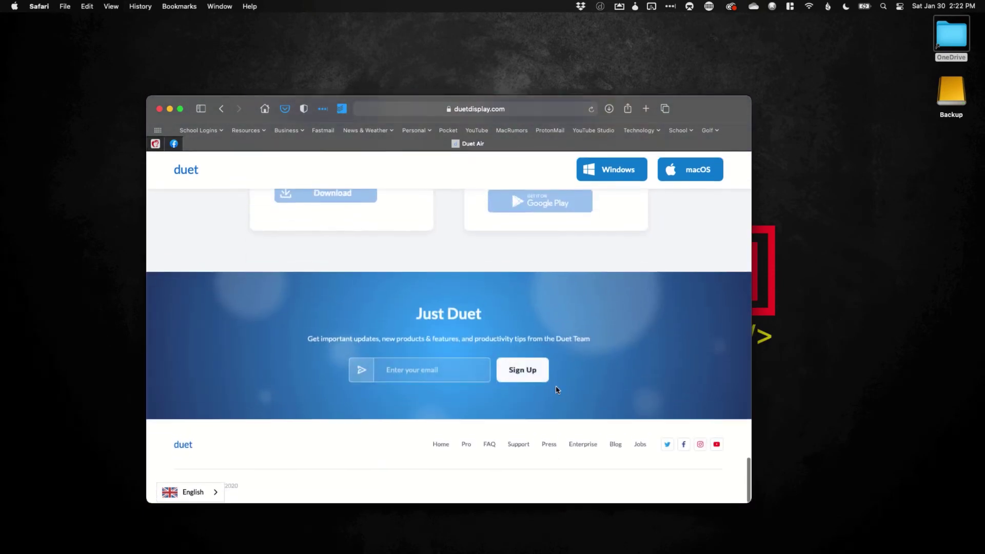
left_click(467, 445)
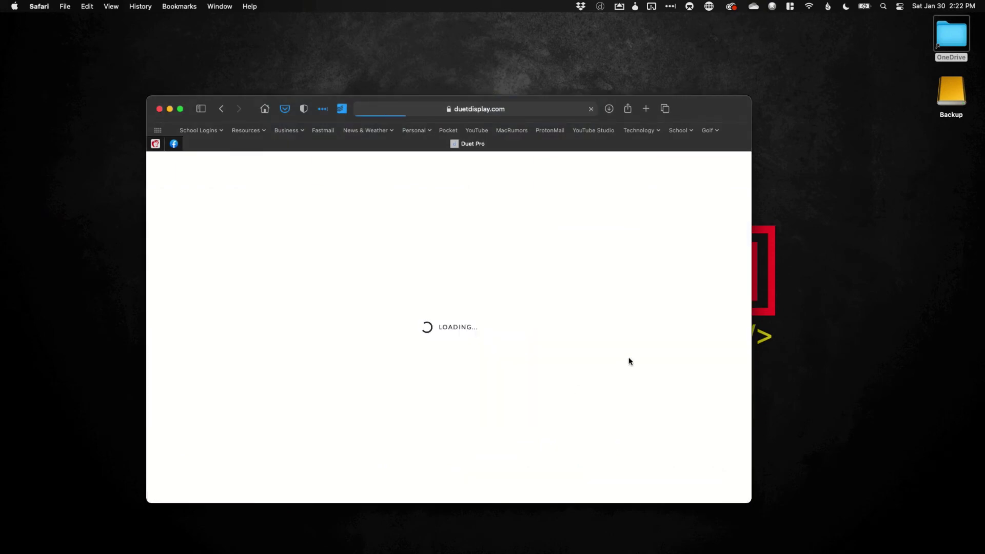
scroll(629, 361, "down", 10)
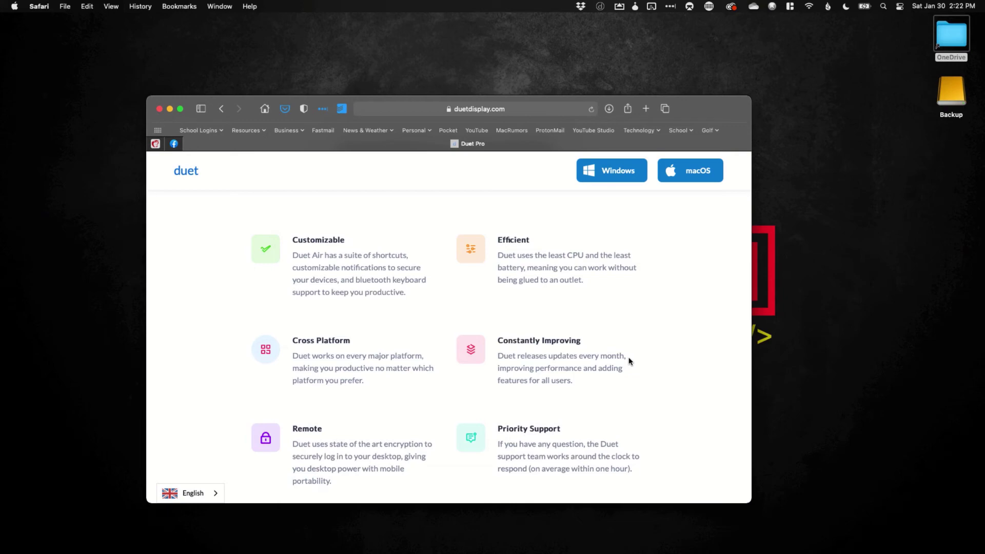
scroll(629, 361, "up", 10)
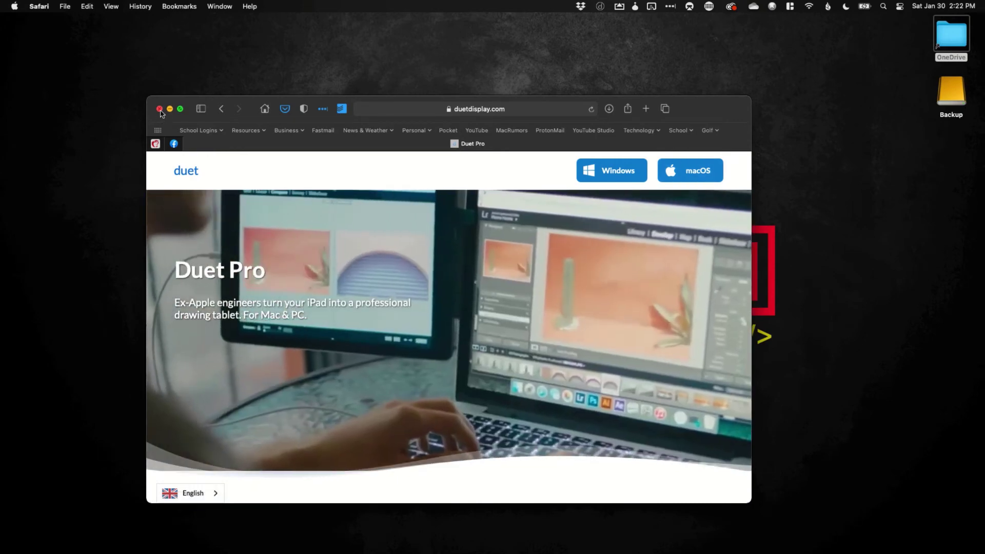
key("super+w")
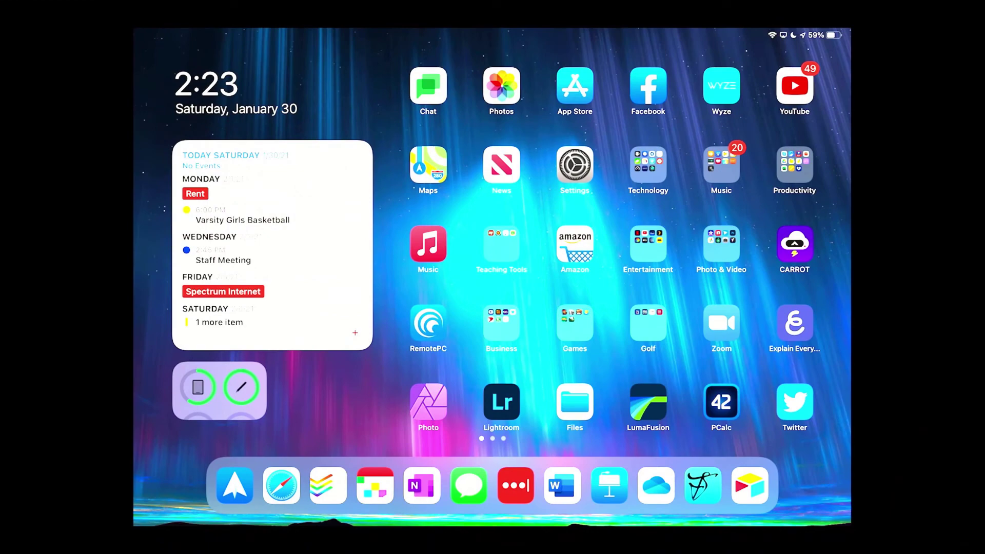
Search the iPad with Spotlight for 'duet'.
key("super+space")
type("duet")
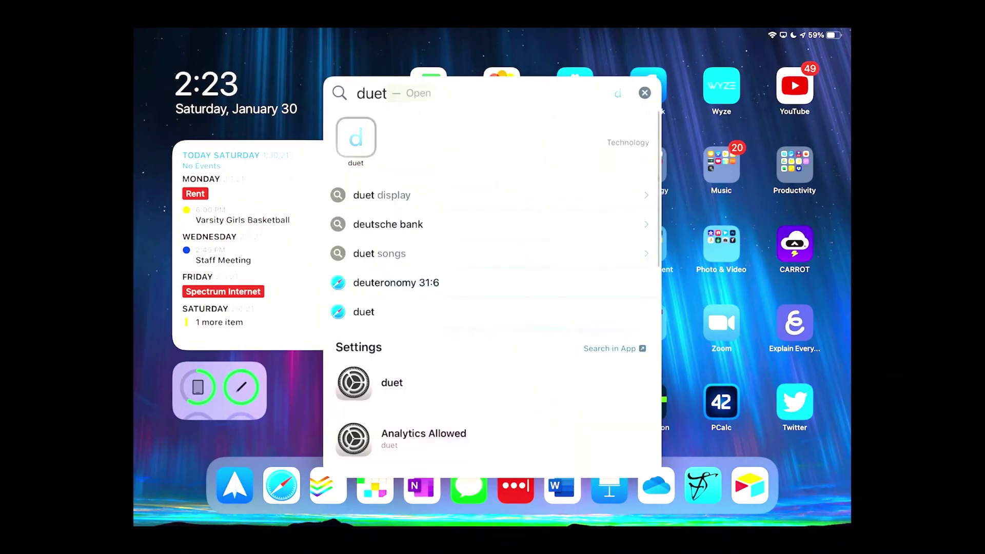